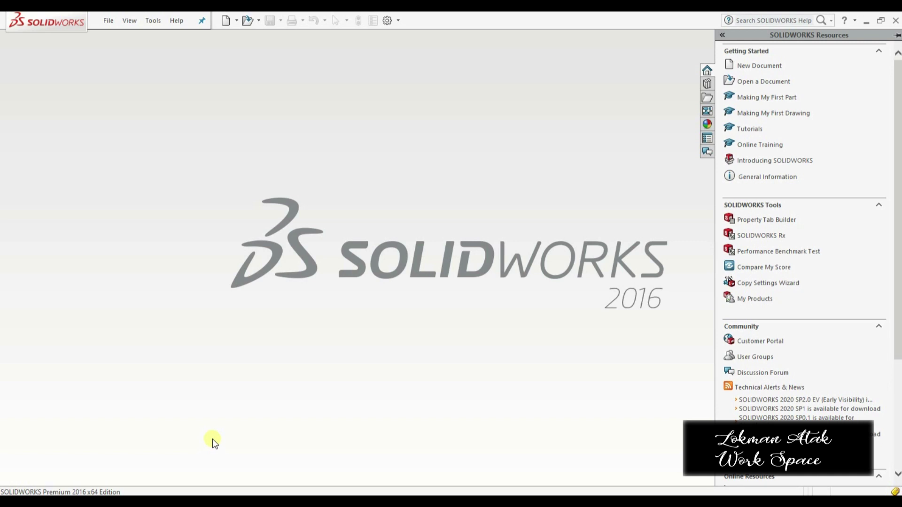
# Create a new blank Part document, dismissing the low-memory warning.
pyautogui.click(105, 21)
pyautogui.click(119, 35)
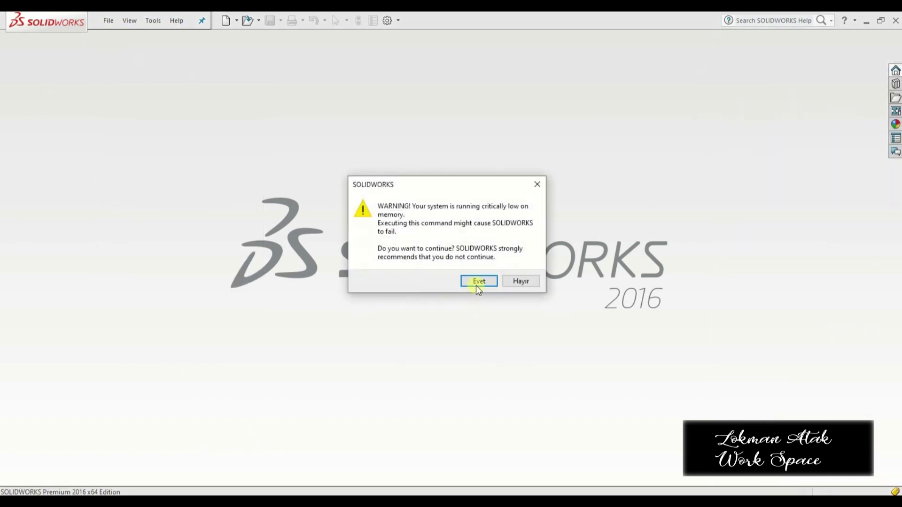
pyautogui.click(478, 284)
pyautogui.click(448, 448)
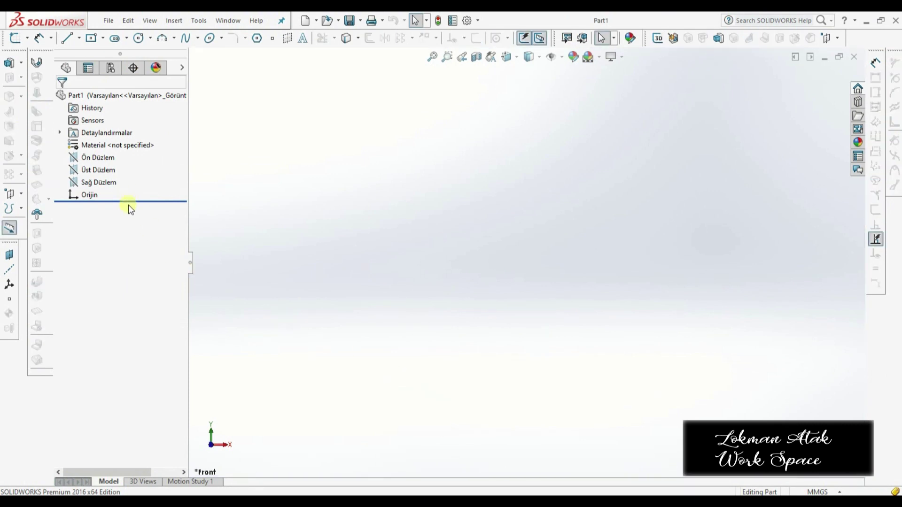
# Sketch a center rectangle at the origin on the Ön Düzlem (front) plane.
pyautogui.click(92, 157)
pyautogui.click(102, 144)
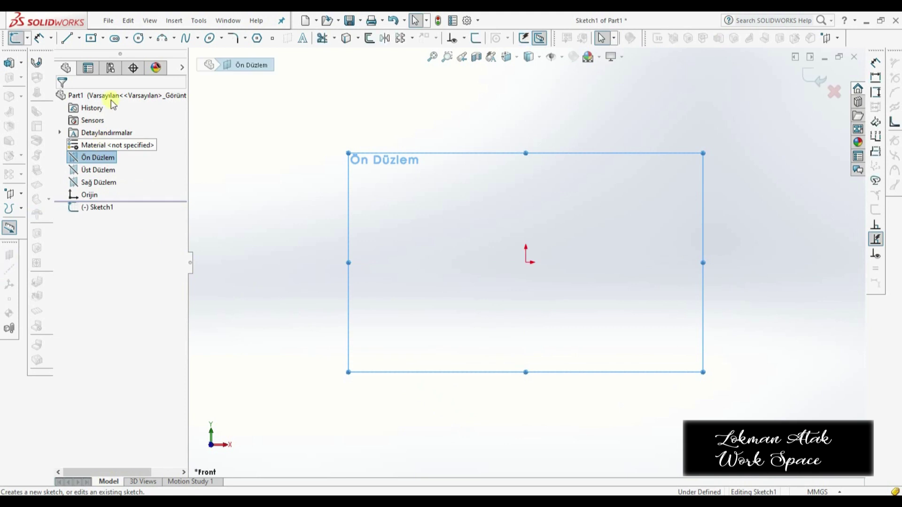
pyautogui.click(91, 38)
pyautogui.click(526, 263)
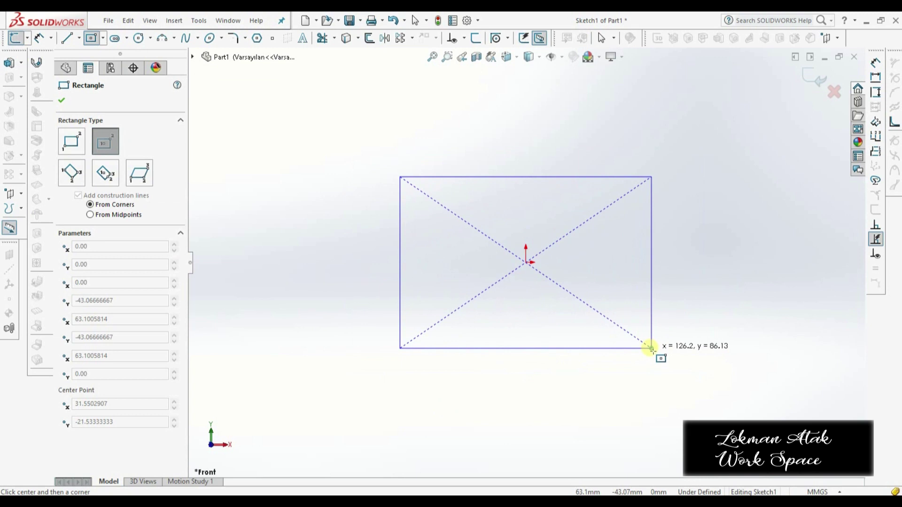
pyautogui.click(651, 349)
# Boss-extrude the rectangle 10 mm into a plate.
pyautogui.click(61, 100)
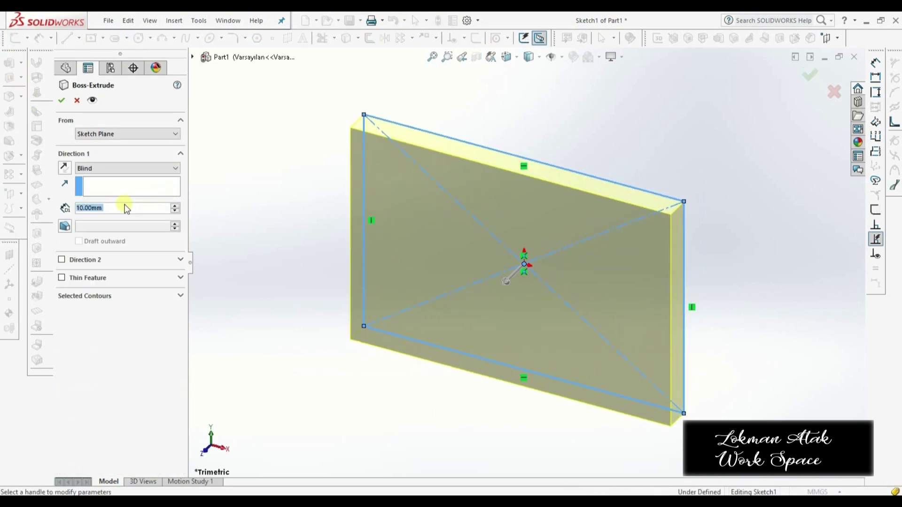
pyautogui.click(60, 102)
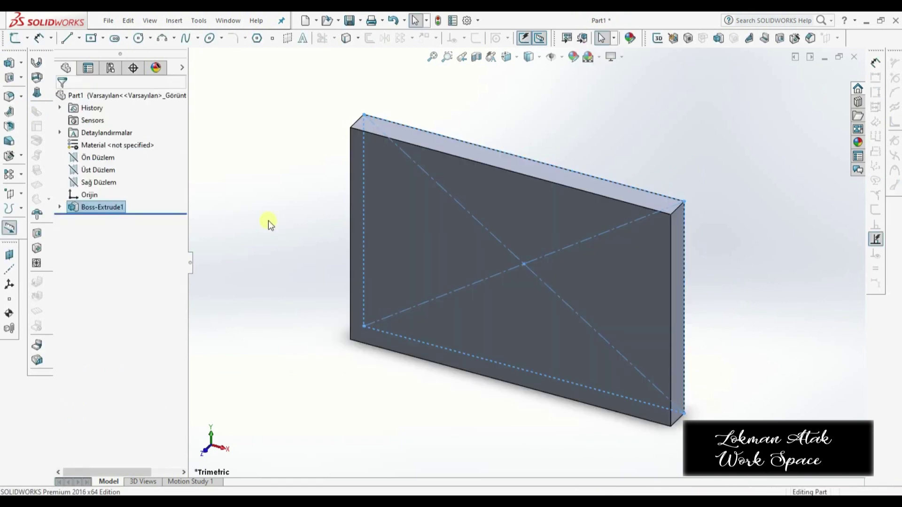
pyautogui.press('space')
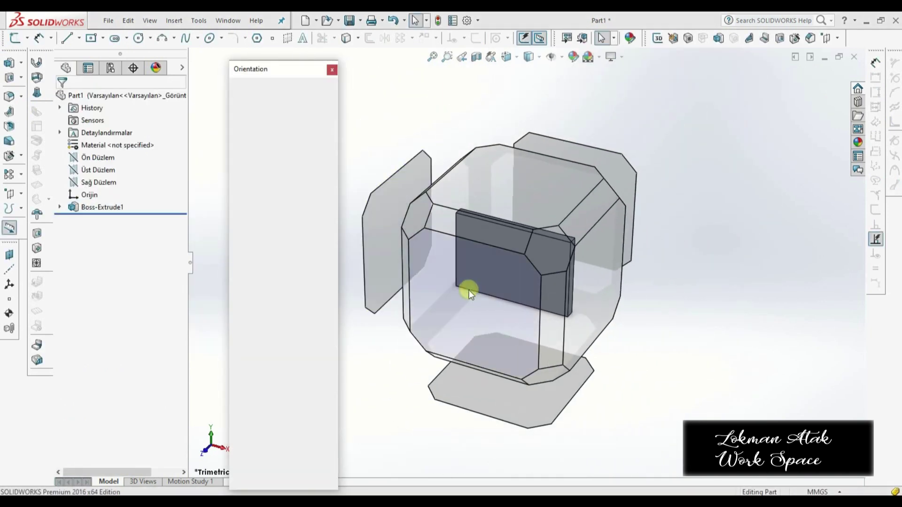
# In front view, sketch a center rectangle at the origin on the plate's front face.
pyautogui.click(469, 289)
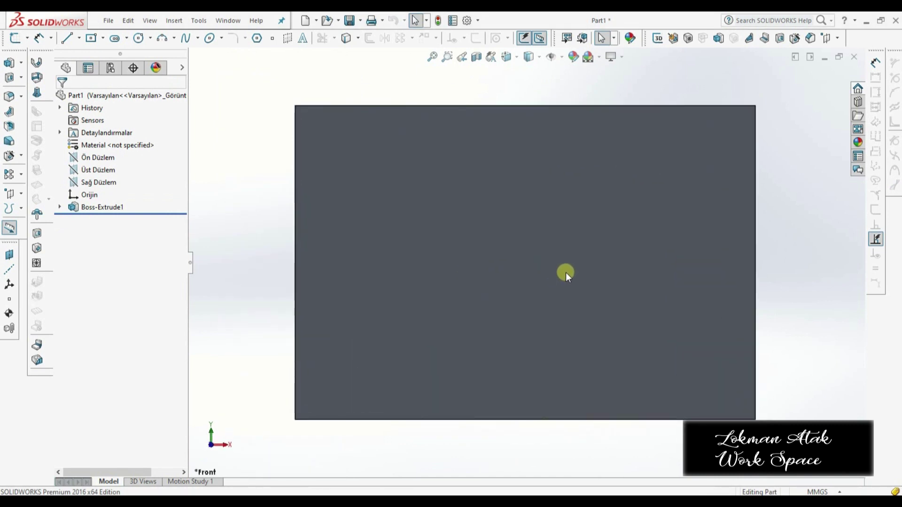
pyautogui.click(565, 272)
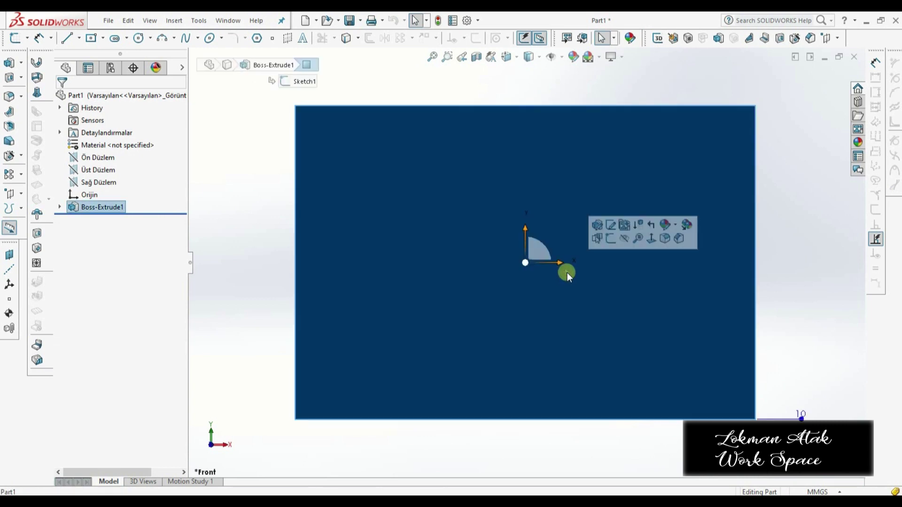
pyautogui.click(610, 240)
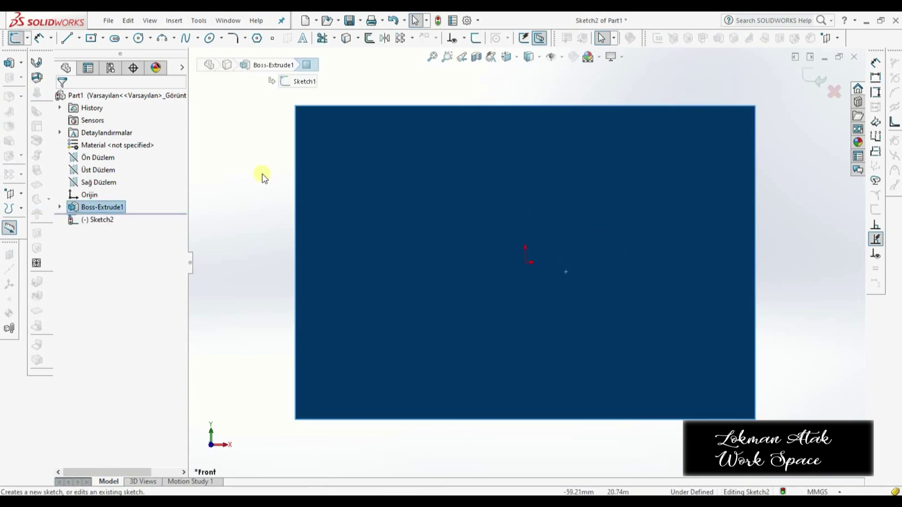
pyautogui.click(91, 40)
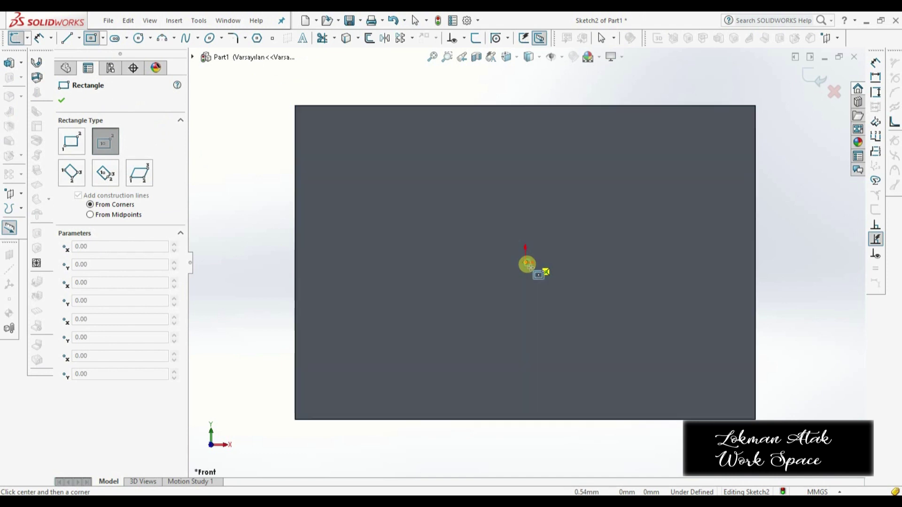
pyautogui.click(529, 267)
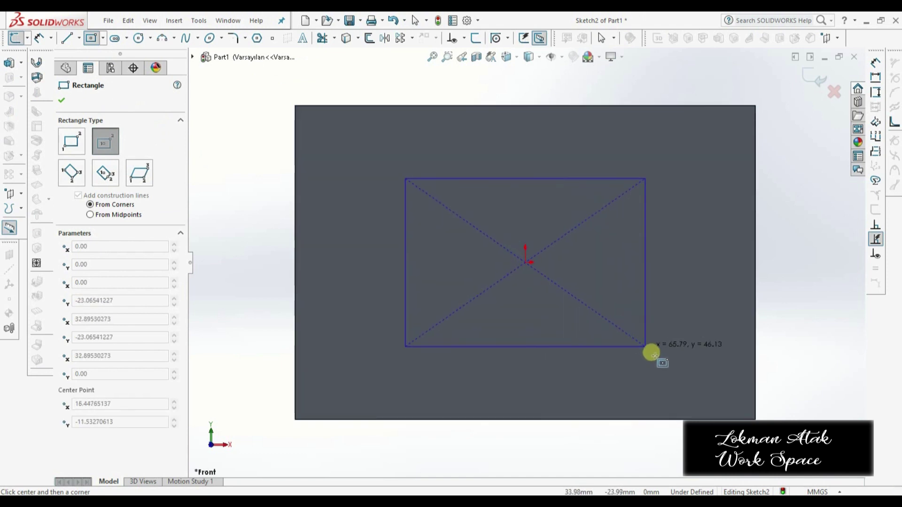
pyautogui.click(666, 362)
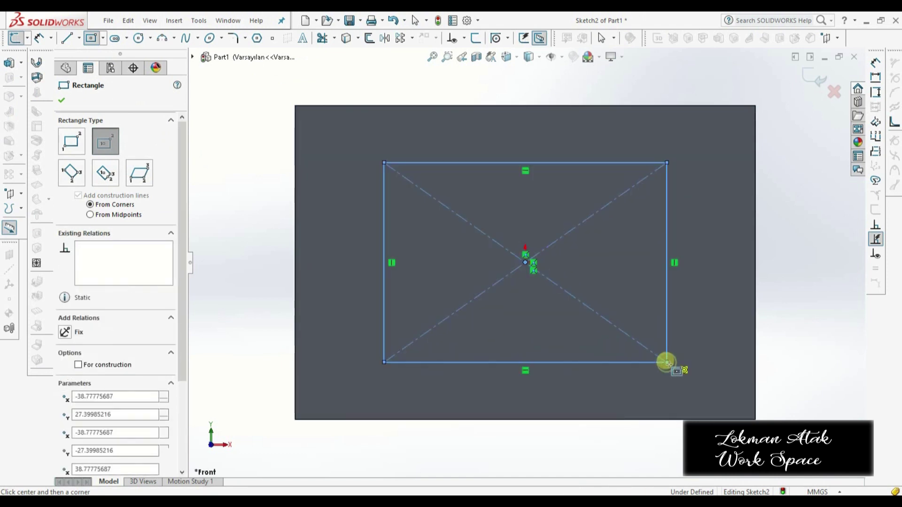
pyautogui.press('Escape')
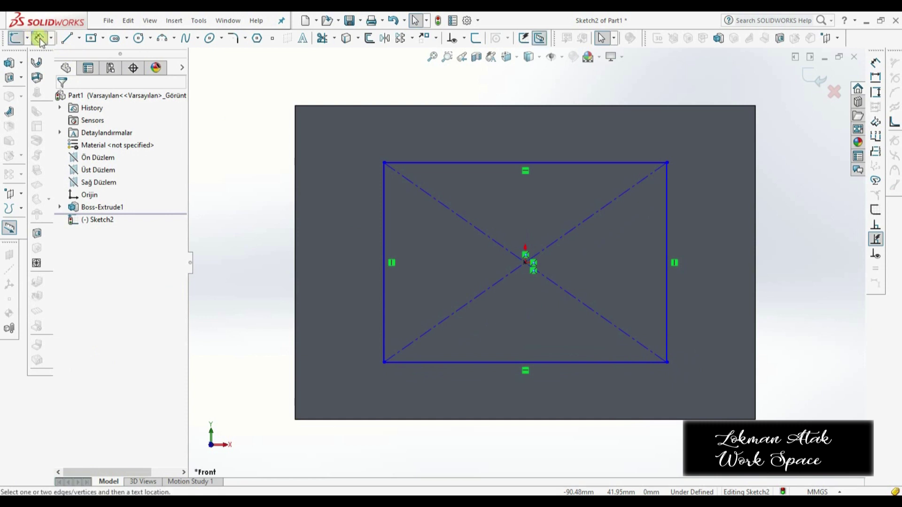
# Dimension the inner rectangle 20 mm from the top edge and 30 mm from the right edge.
pyautogui.click(39, 38)
pyautogui.click(448, 162)
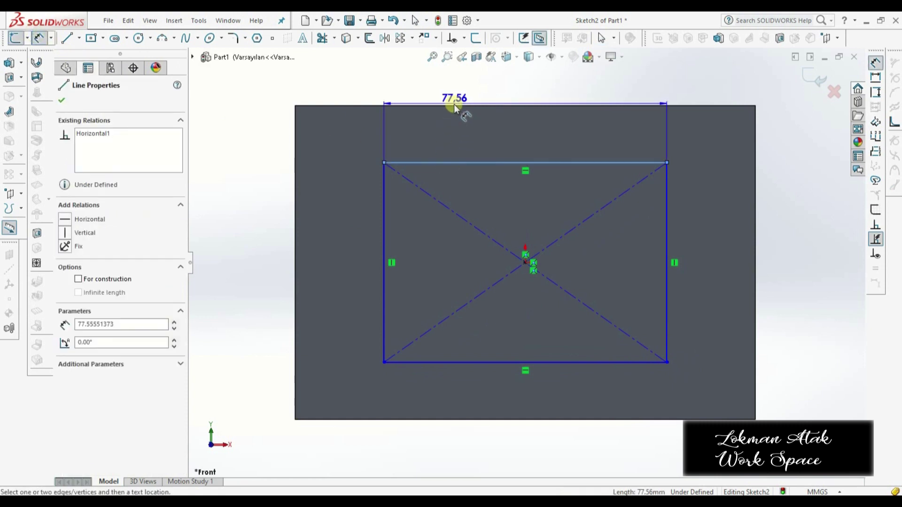
pyautogui.click(453, 107)
pyautogui.click(399, 133)
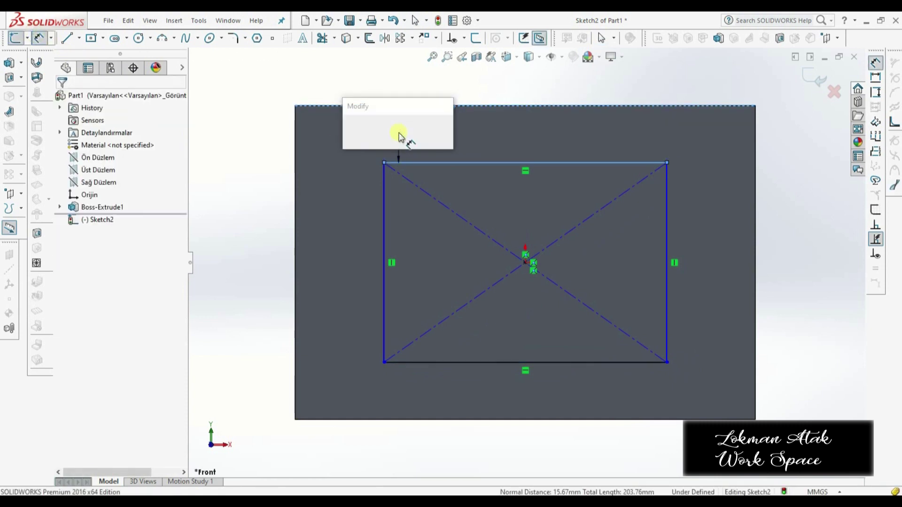
pyautogui.write('20')
pyautogui.press('Return')
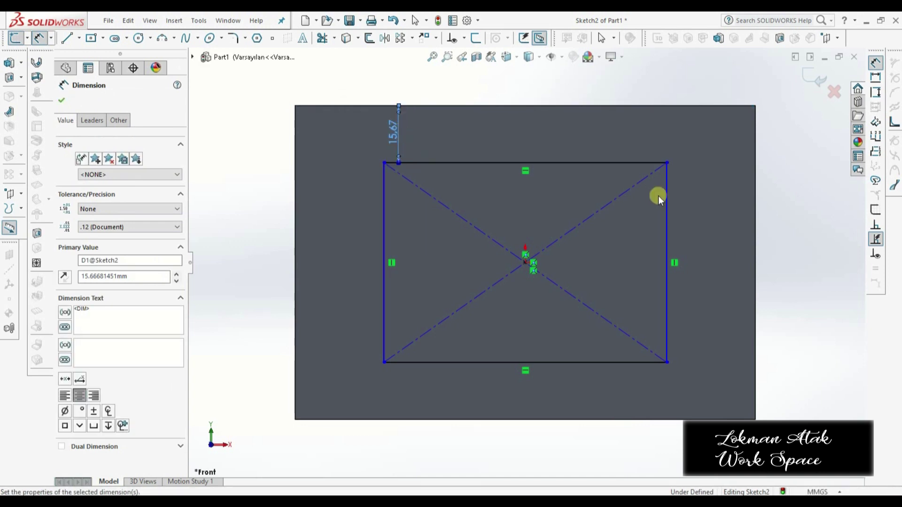
pyautogui.click(665, 199)
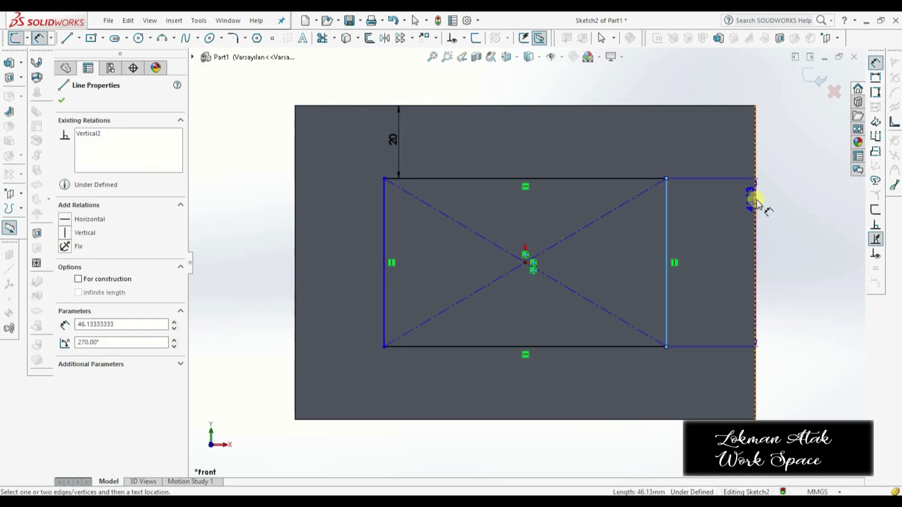
pyautogui.click(755, 199)
pyautogui.click(735, 183)
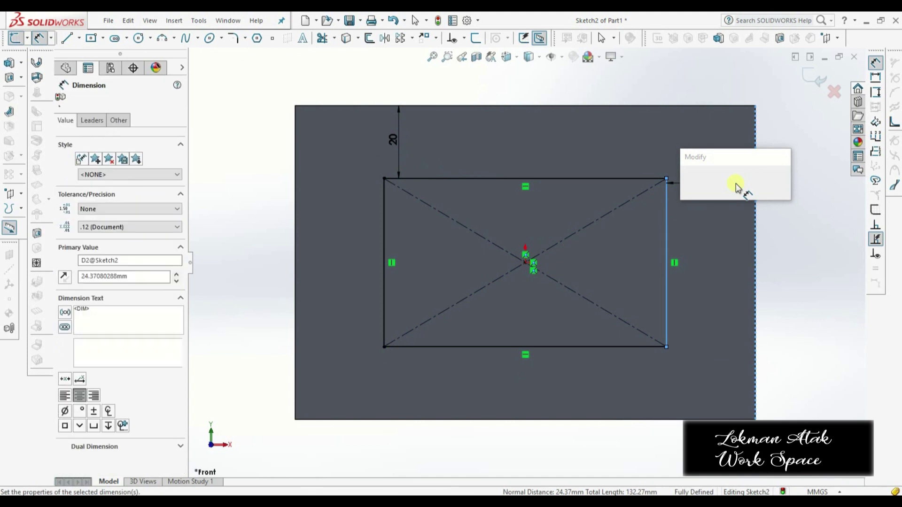
pyautogui.write('3')
pyautogui.press('Return')
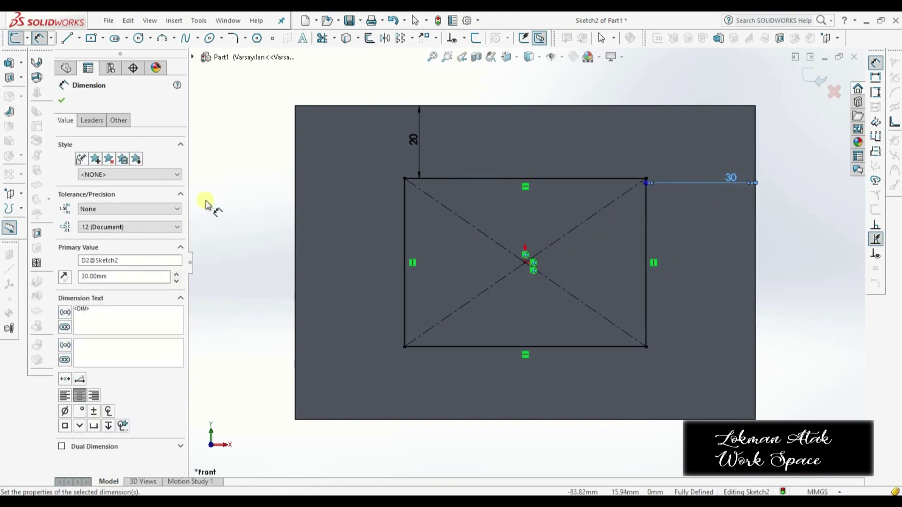
pyautogui.click(63, 100)
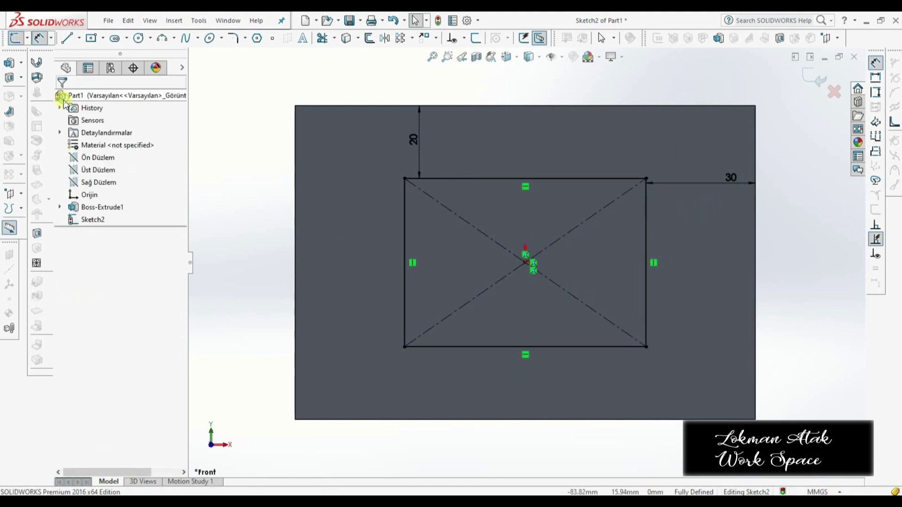
# Draw four circles, one centred on each corner of the inner rectangle.
pyautogui.click(137, 38)
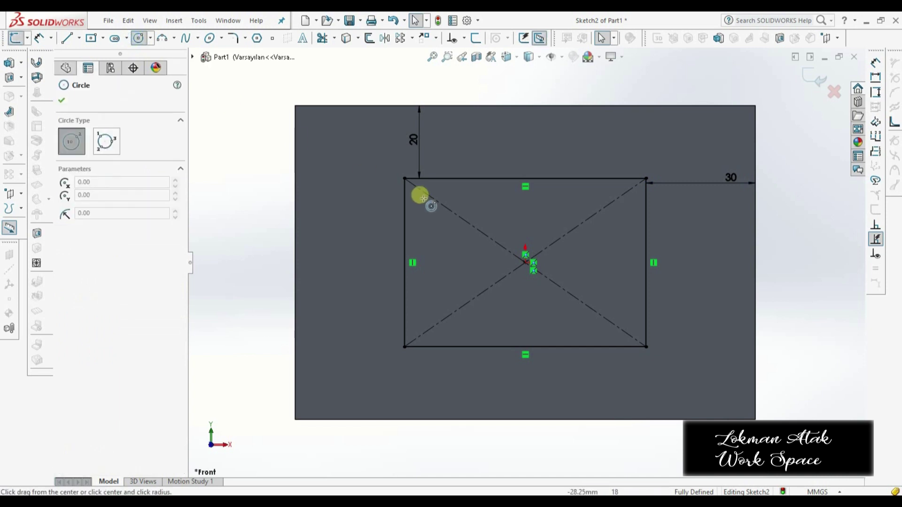
pyautogui.click(404, 178)
pyautogui.click(388, 195)
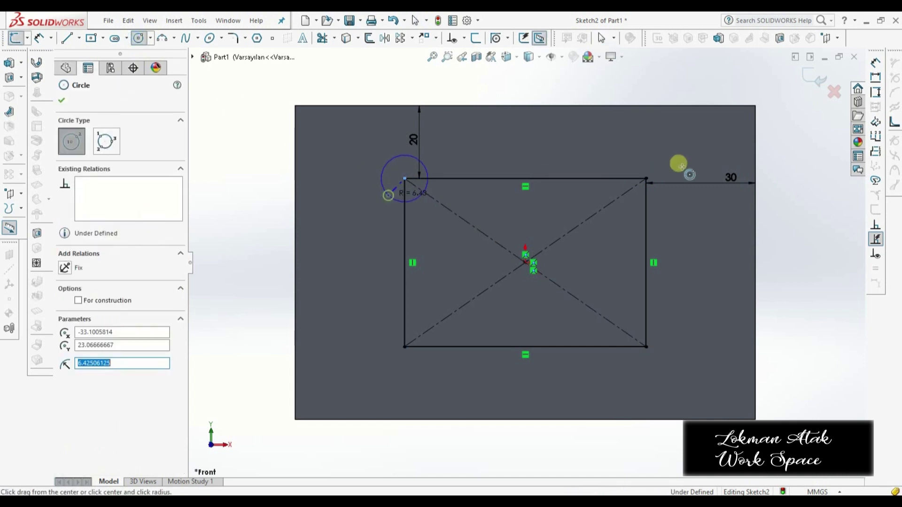
pyautogui.click(646, 178)
pyautogui.click(657, 194)
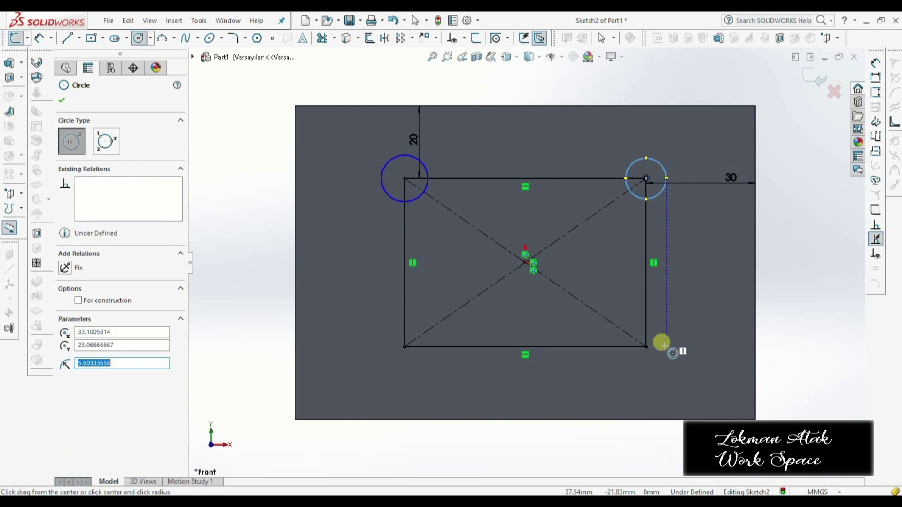
pyautogui.click(647, 348)
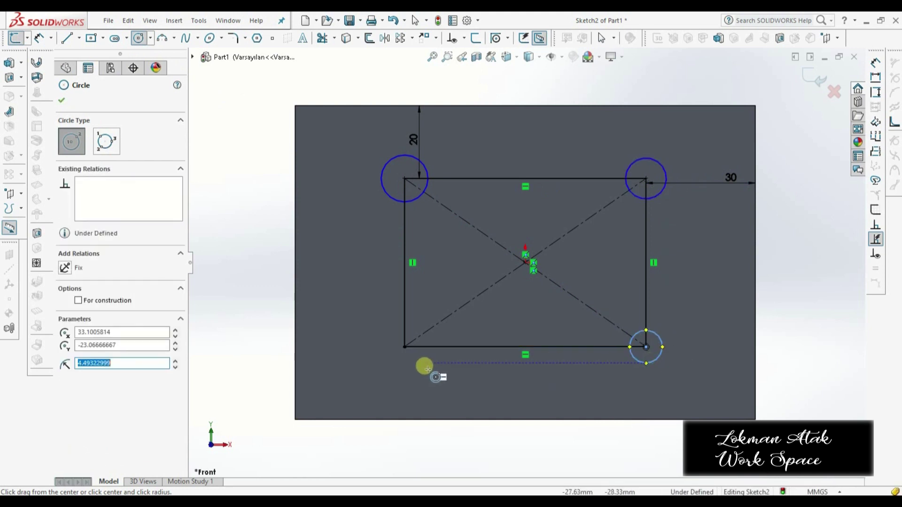
pyautogui.click(403, 346)
pyautogui.click(398, 367)
pyautogui.press('Escape')
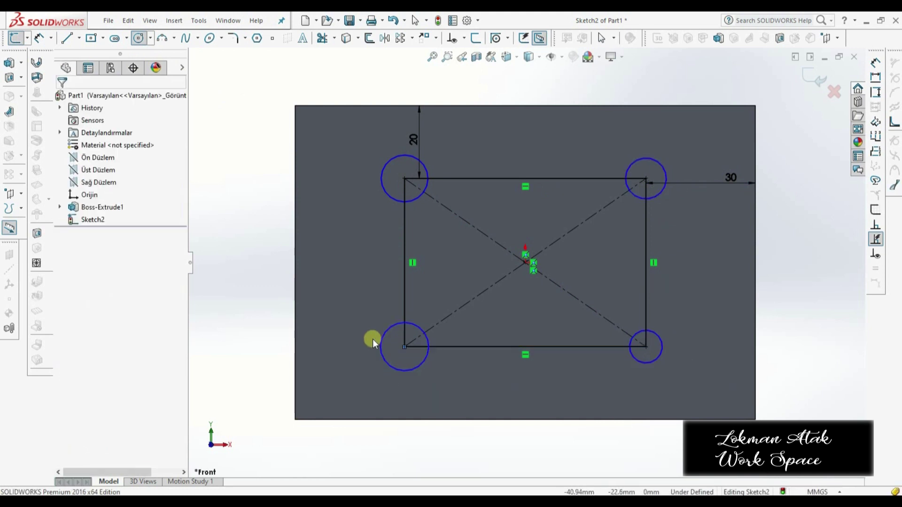
pyautogui.moveTo(334, 136); pyautogui.dragTo(429, 220)
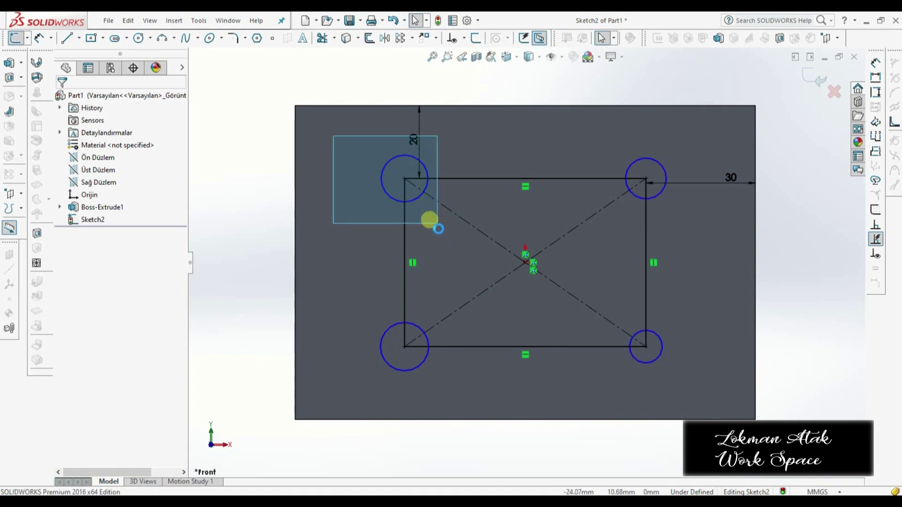
pyautogui.click(334, 210)
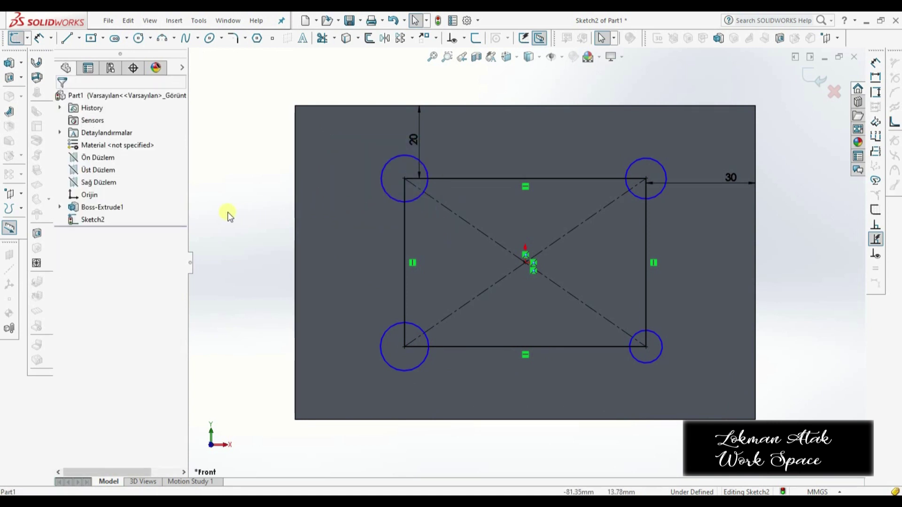
# Abandon the trial extruded cut and return to a face-on front view of the sketch.
pyautogui.click(8, 79)
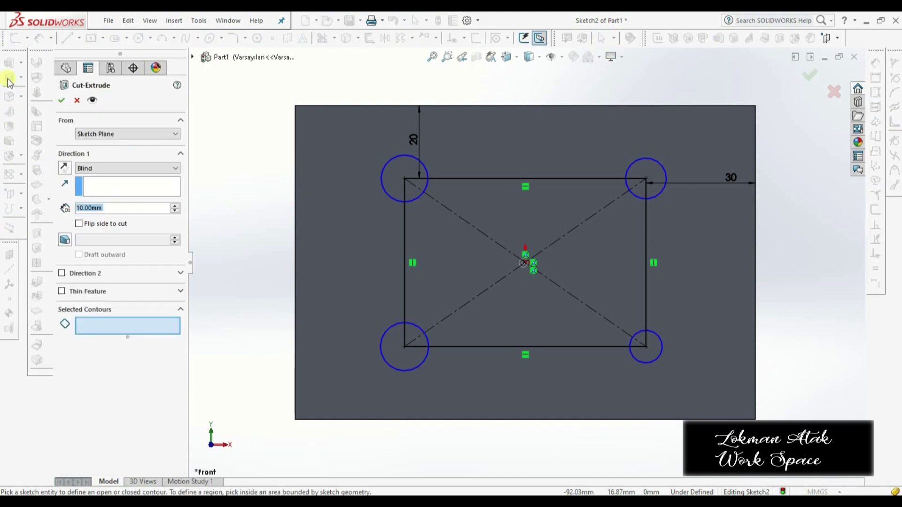
pyautogui.click(351, 201)
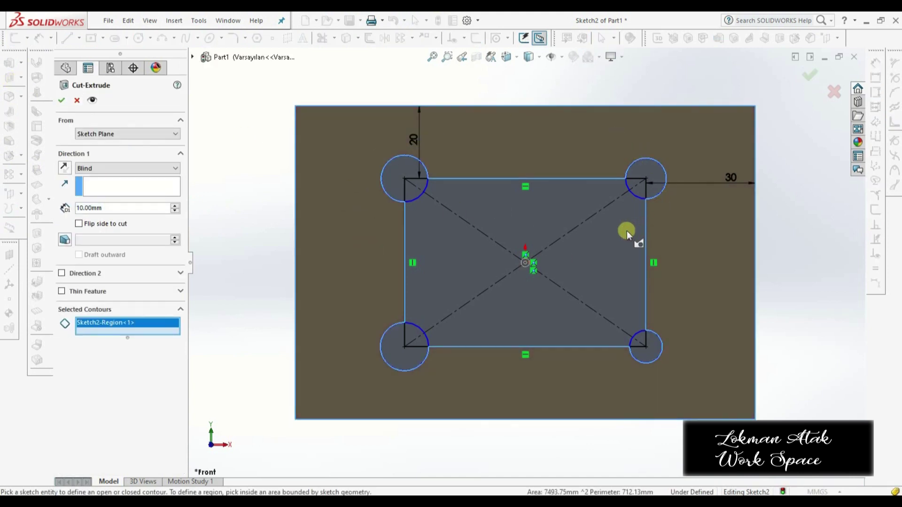
pyautogui.moveTo(635, 238); pyautogui.dragTo(636, 254, button='middle')
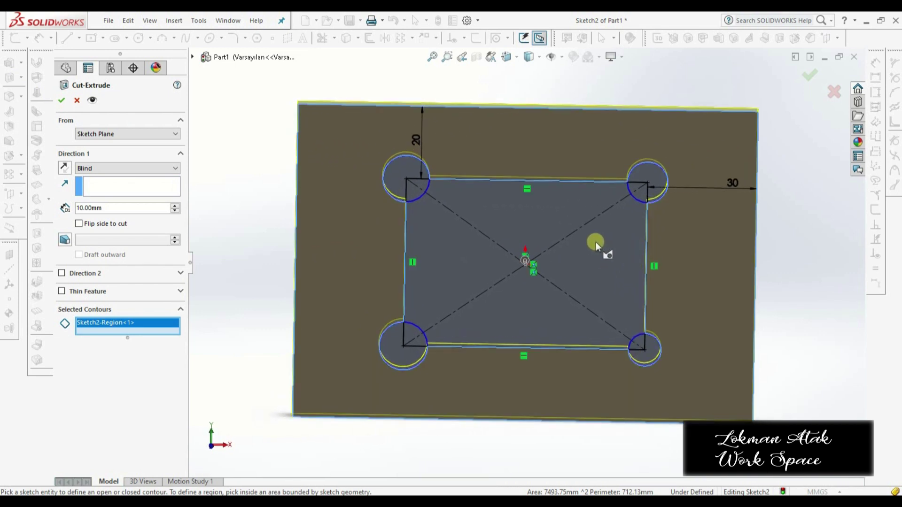
pyautogui.press('Escape')
pyautogui.press('space')
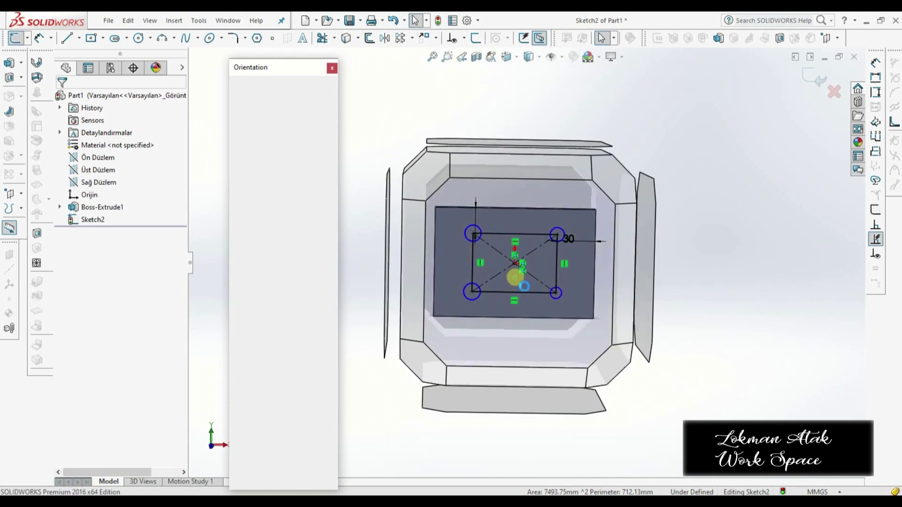
pyautogui.click(480, 237)
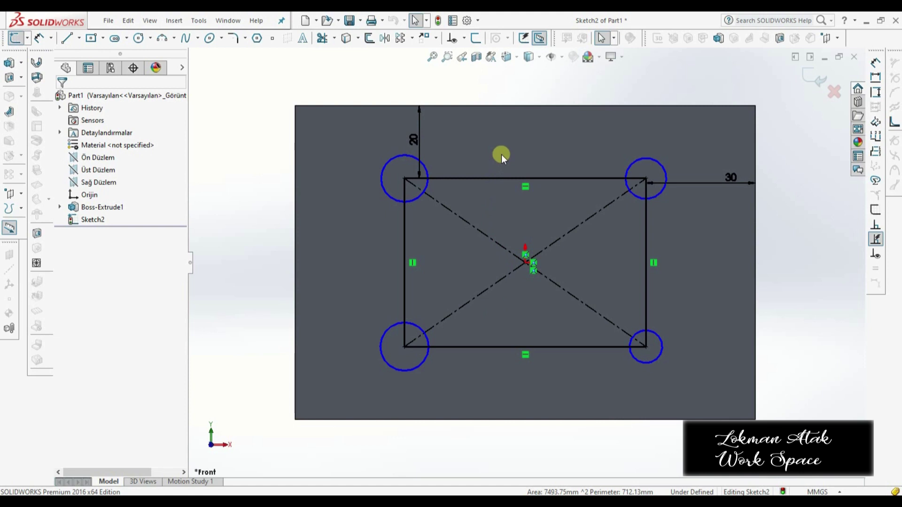
# Convert the four inner rectangle lines into construction geometry.
pyautogui.click(490, 178)
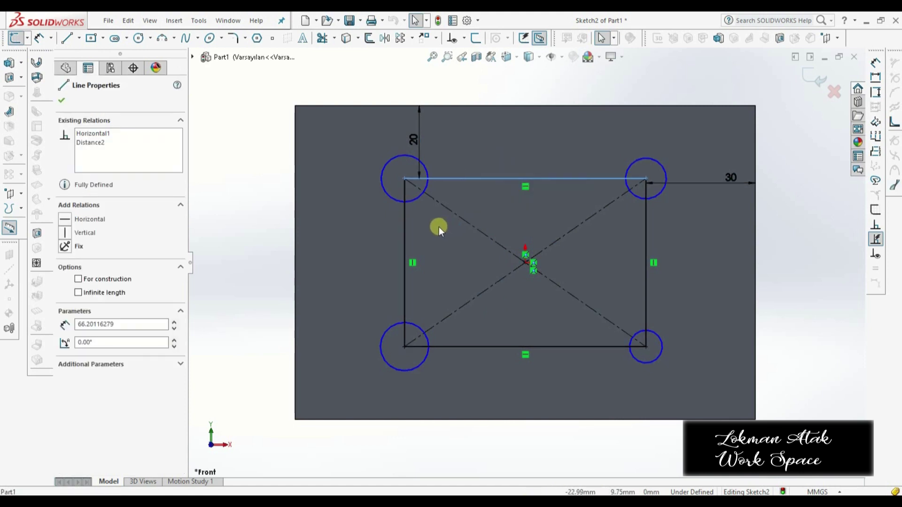
pyautogui.keyDown('ctrl'); pyautogui.click(404, 245); pyautogui.keyUp('ctrl')
pyautogui.keyDown('ctrl'); pyautogui.click(645, 240); pyautogui.keyUp('ctrl')
pyautogui.keyDown('ctrl'); pyautogui.click(566, 347); pyautogui.keyUp('ctrl')
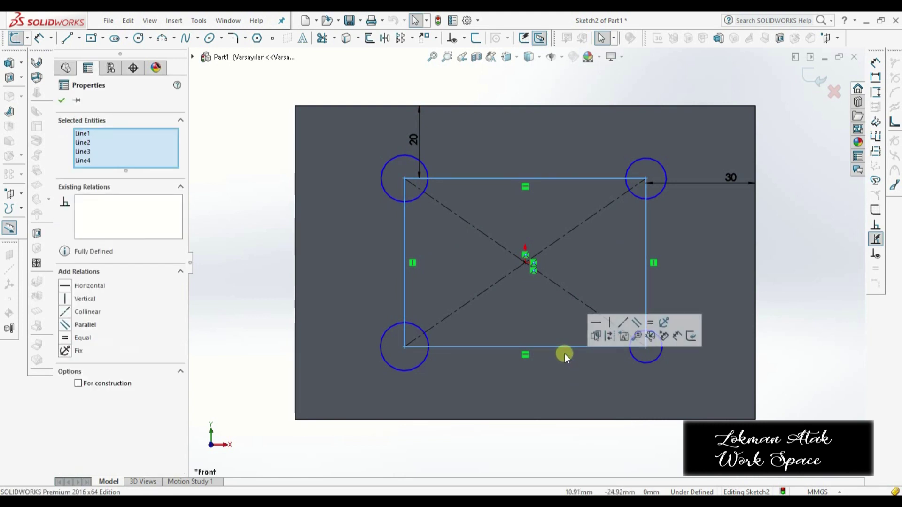
pyautogui.click(612, 339)
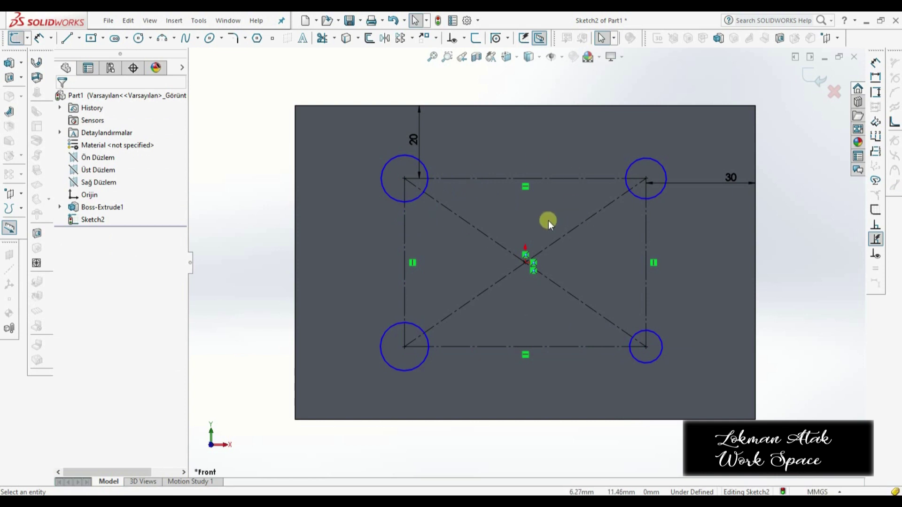
# Cut the four corner circles Through All to make holes in the plate.
pyautogui.click(9, 78)
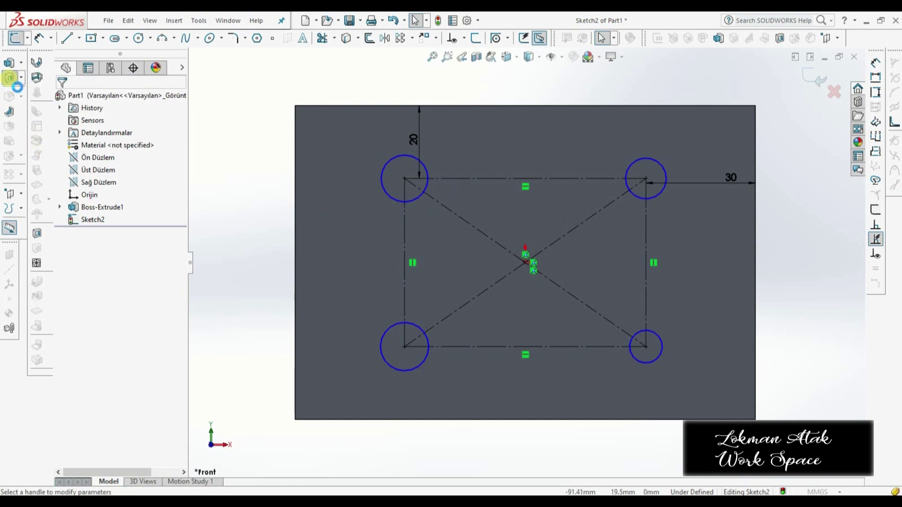
pyautogui.click(101, 169)
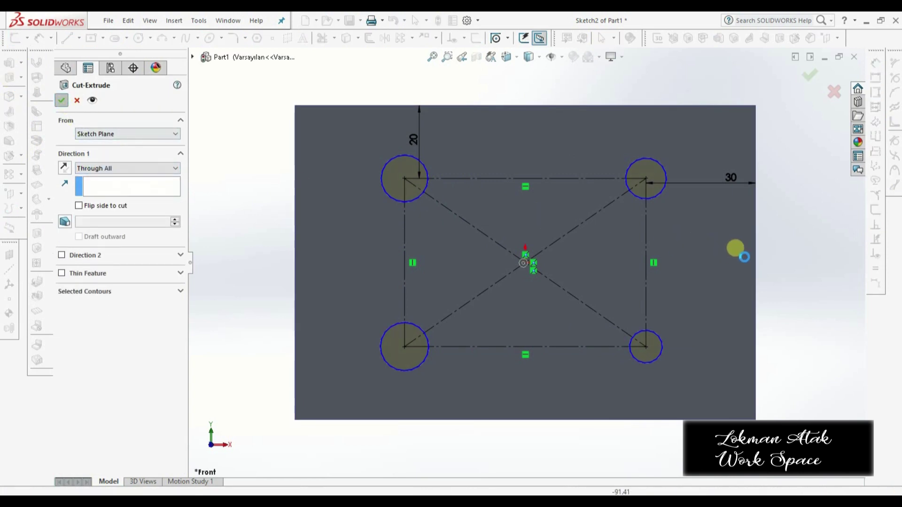
pyautogui.click(809, 253)
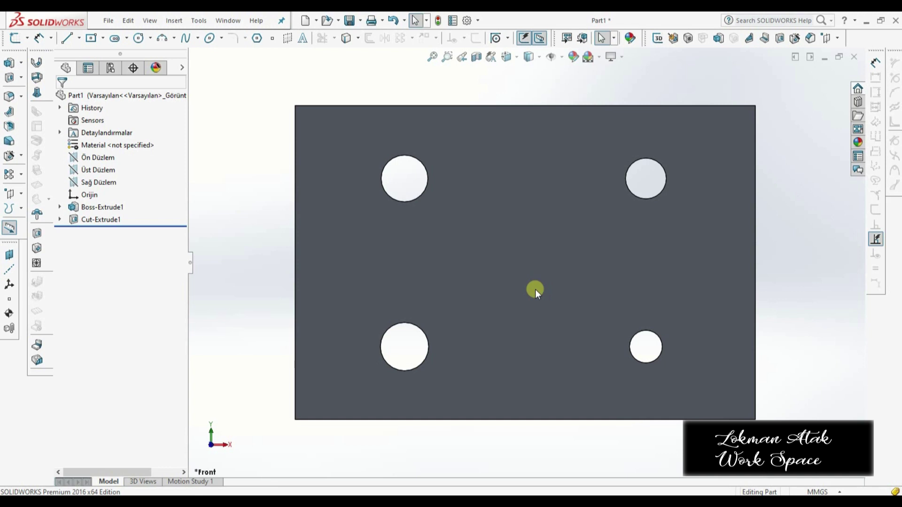
# Start a sketch on the plate's front face with a vertical line through the middle.
pyautogui.click(519, 250)
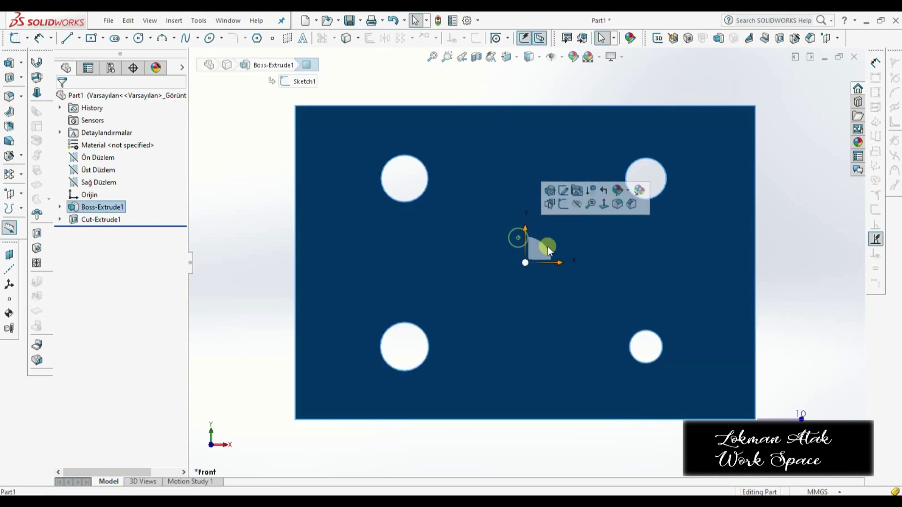
pyautogui.click(567, 206)
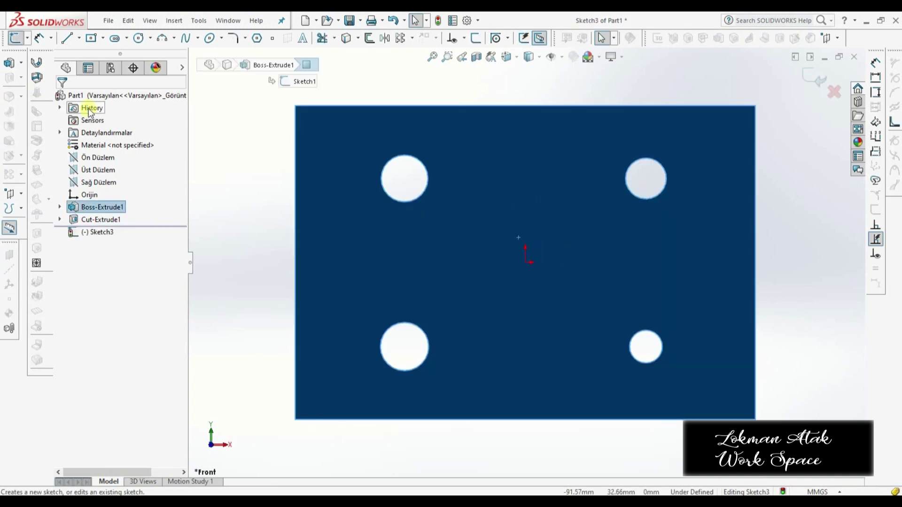
pyautogui.click(66, 38)
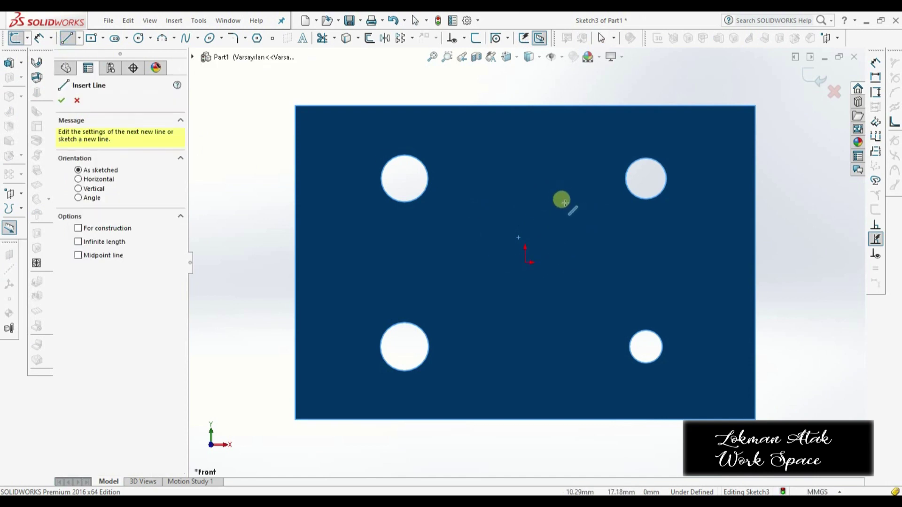
pyautogui.click(557, 198)
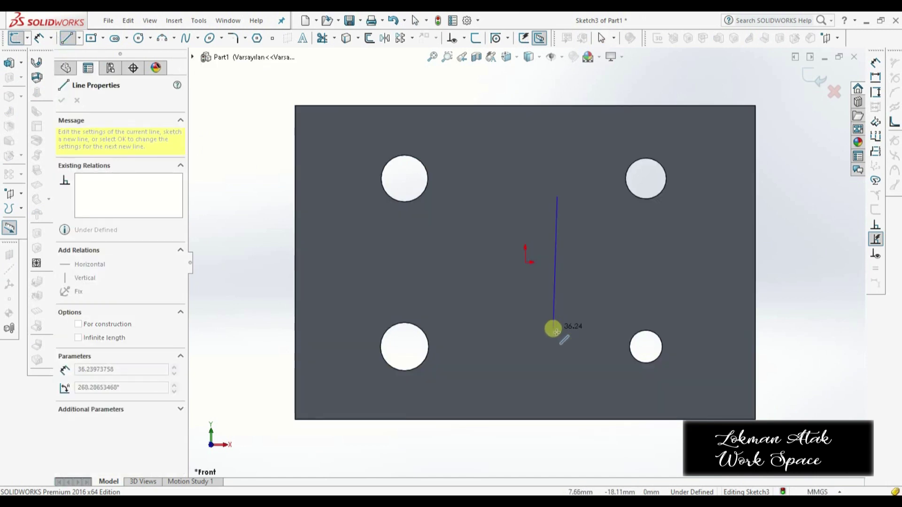
pyautogui.click(558, 330)
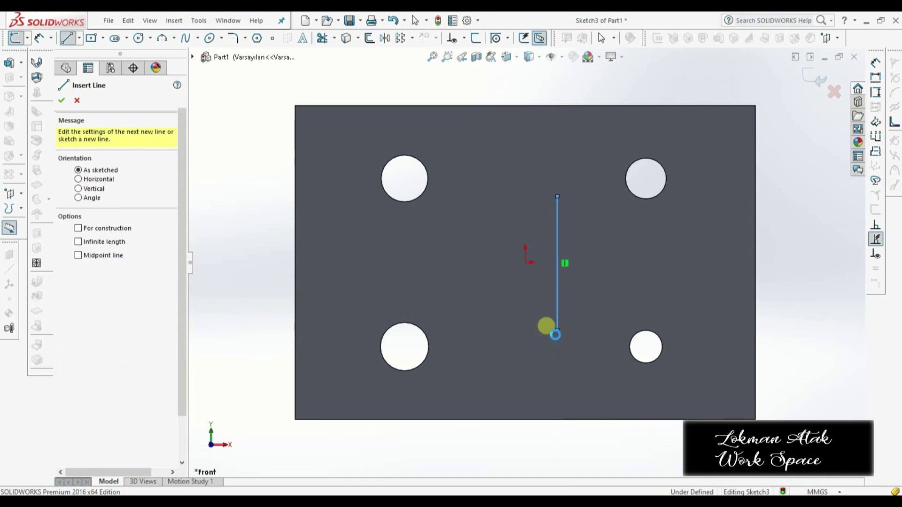
pyautogui.click(600, 37)
# Draw a 21.05 mm circle left of the vertical line.
pyautogui.click(138, 38)
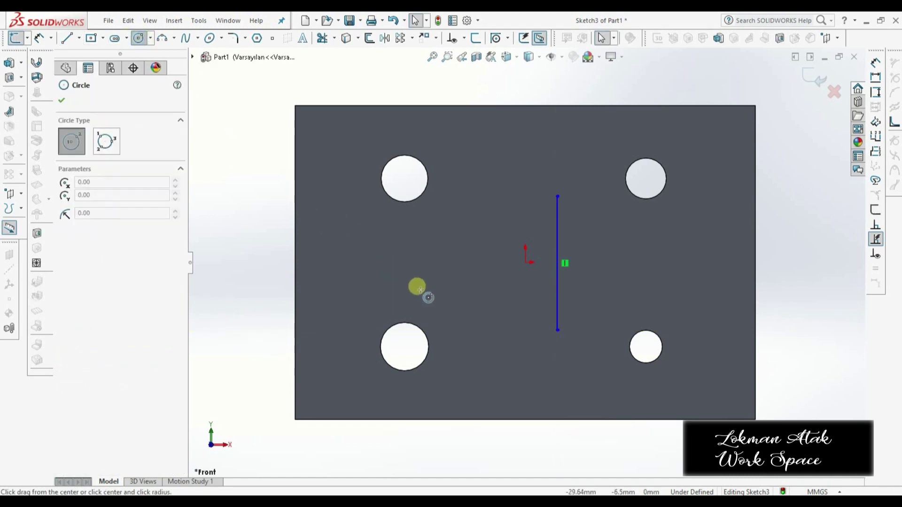
pyautogui.click(433, 252)
pyautogui.click(433, 290)
pyautogui.press('Escape')
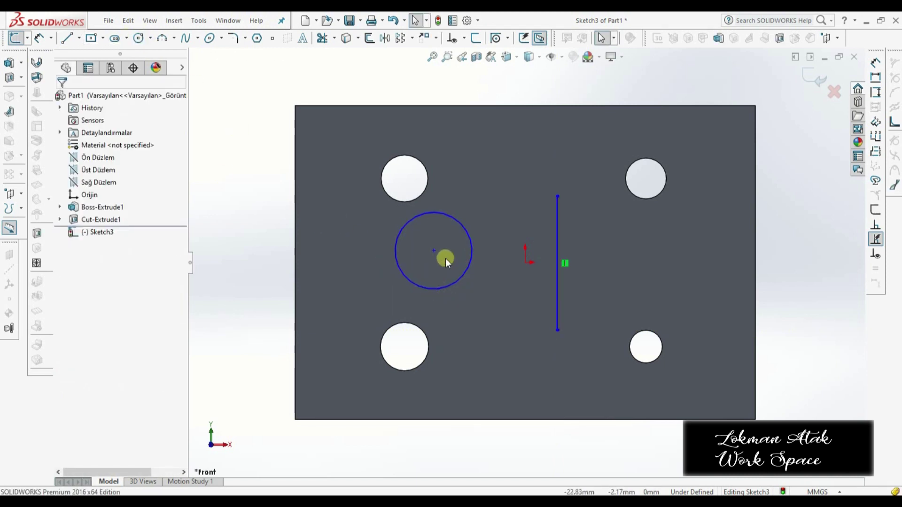
# Mirror the circle across the vertical line to make a matching circle.
pyautogui.click(453, 220)
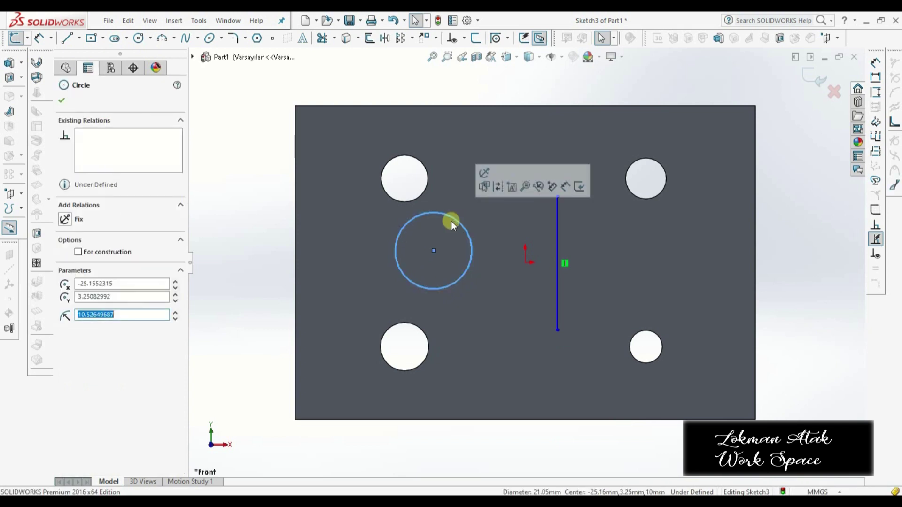
pyautogui.click(385, 39)
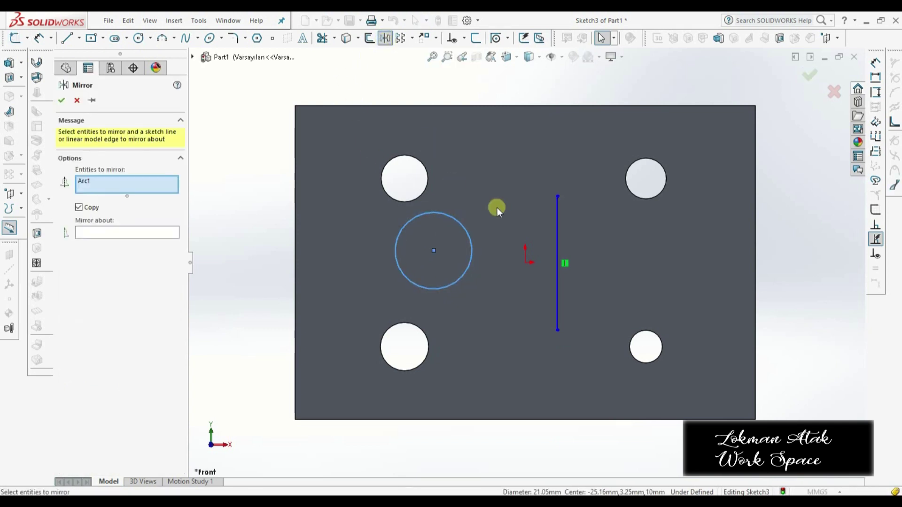
pyautogui.click(109, 231)
pyautogui.click(557, 221)
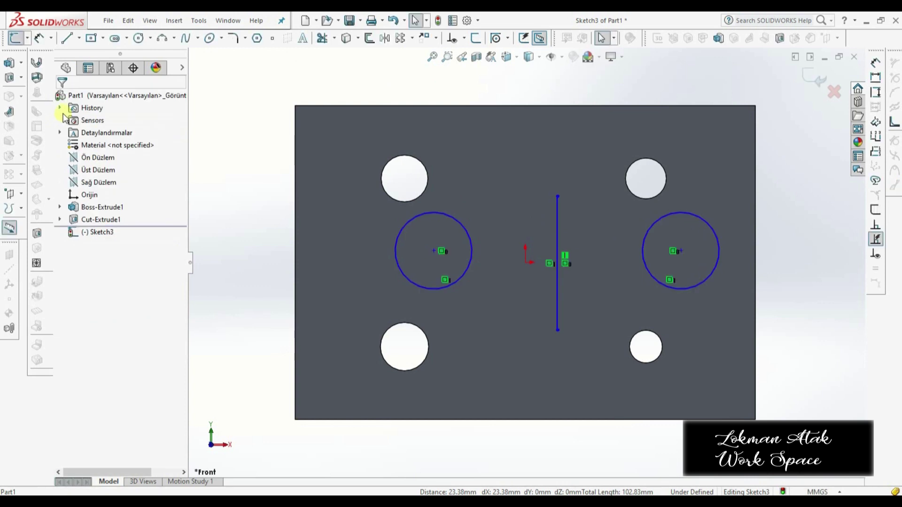
pyautogui.click(9, 78)
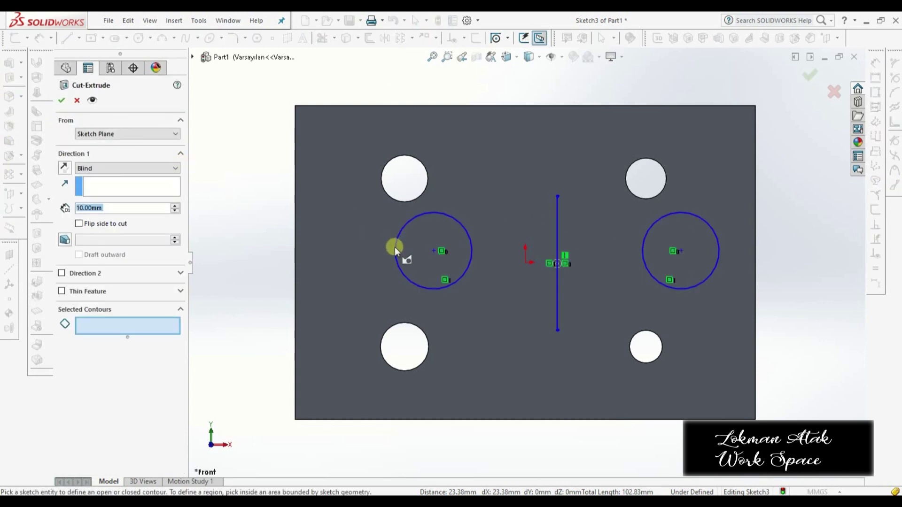
# Cut using the outer plate region, keeping all bodies, then undo that mistaken cut.
pyautogui.click(365, 246)
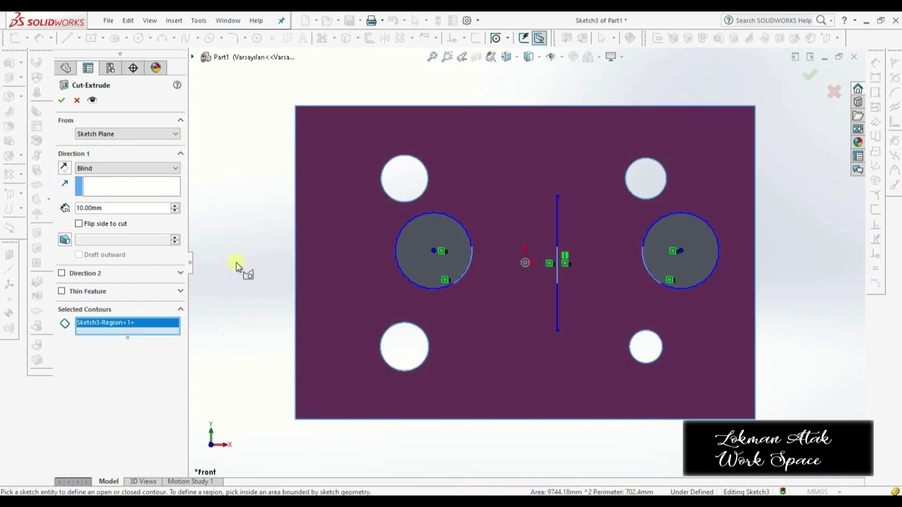
pyautogui.click(61, 100)
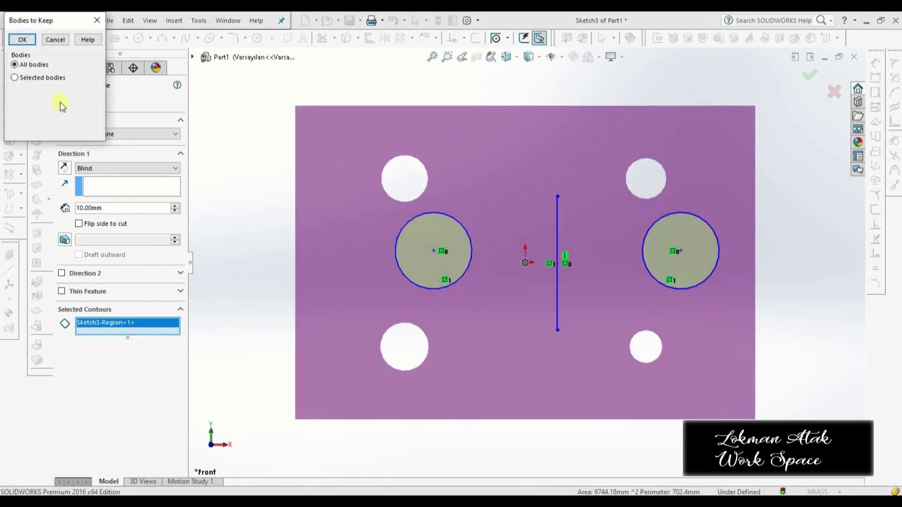
pyautogui.click(25, 40)
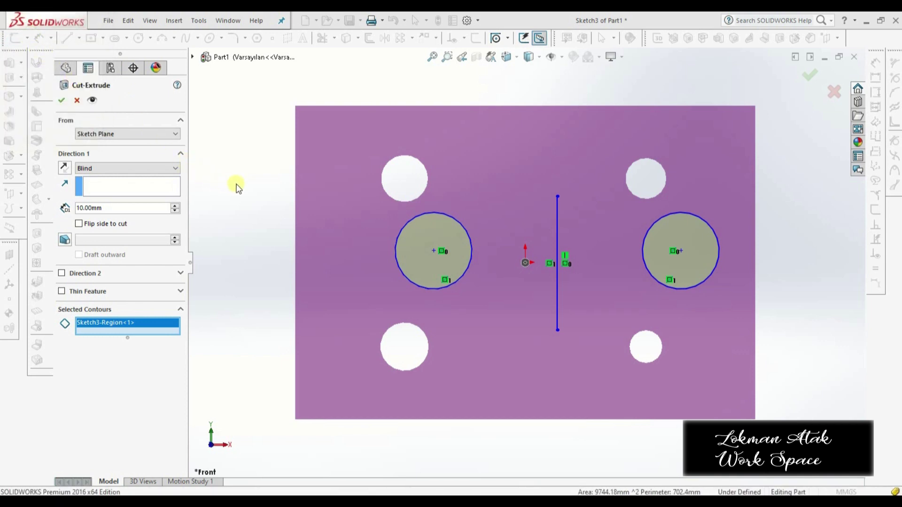
pyautogui.press('Return')
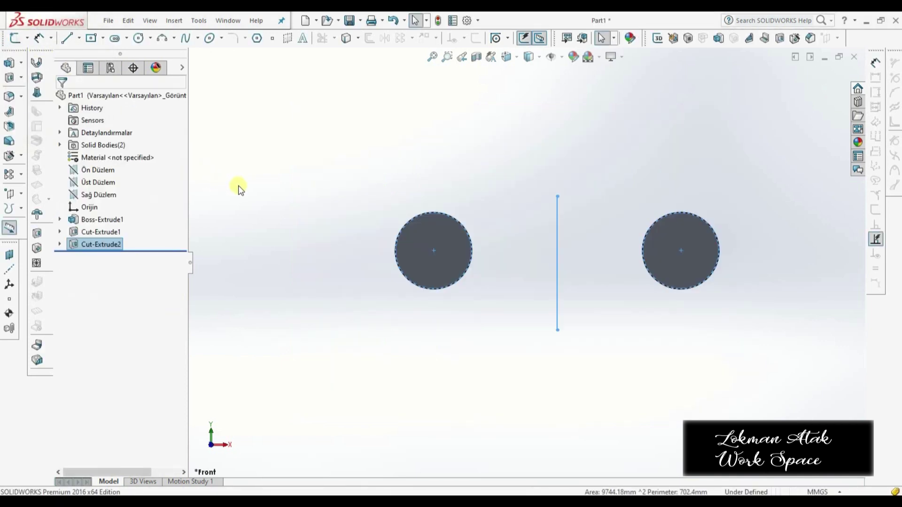
pyautogui.click(254, 205)
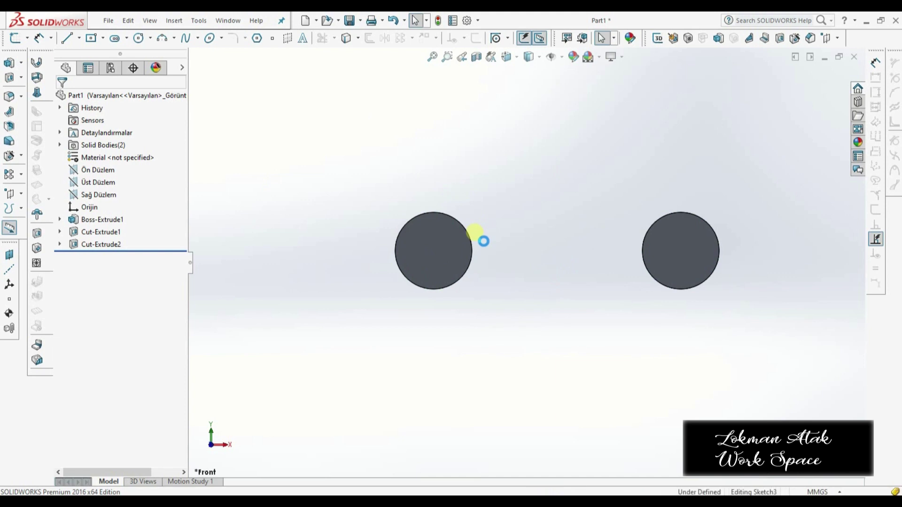
pyautogui.hotkey('ctrl', 'z')
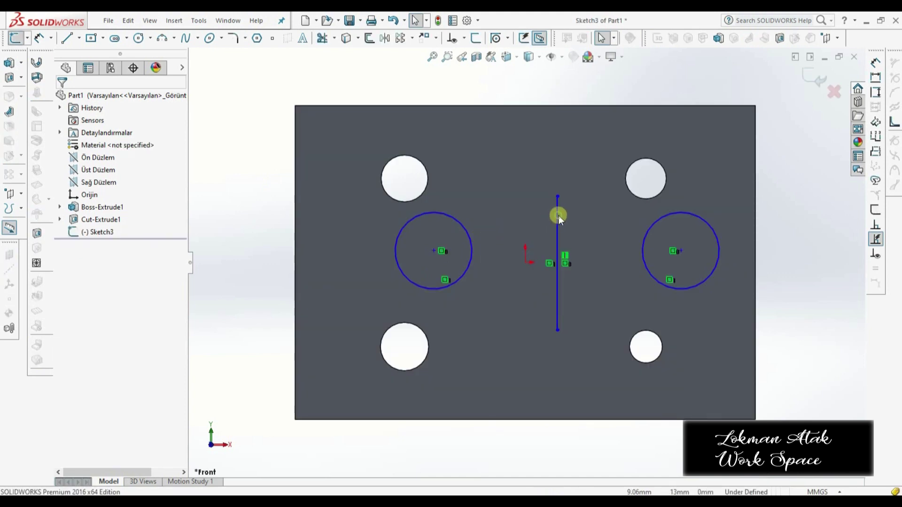
# Cut the two mirrored circles through the plate as Cut-Extrude3, replacing the mistaken cut.
pyautogui.click(559, 215)
pyautogui.rightClick(559, 215)
pyautogui.press('Escape')
pyautogui.press('Escape')
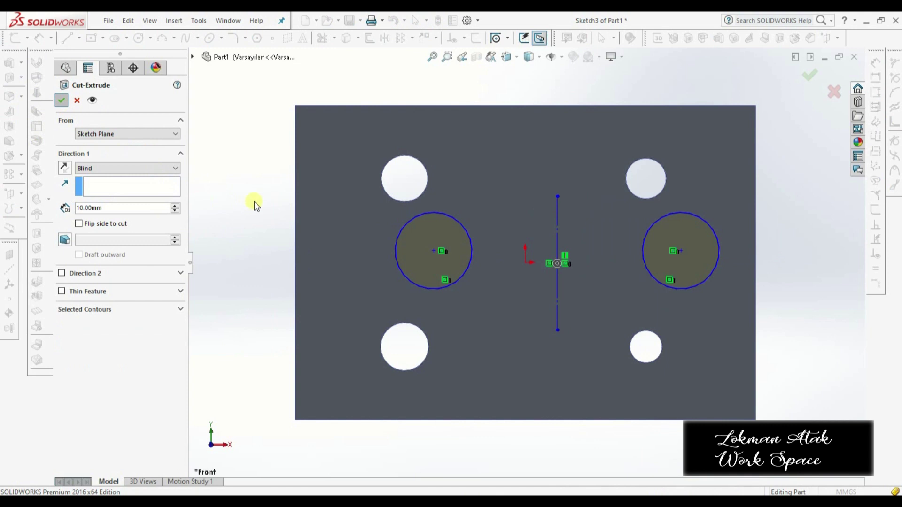
pyautogui.press('Return')
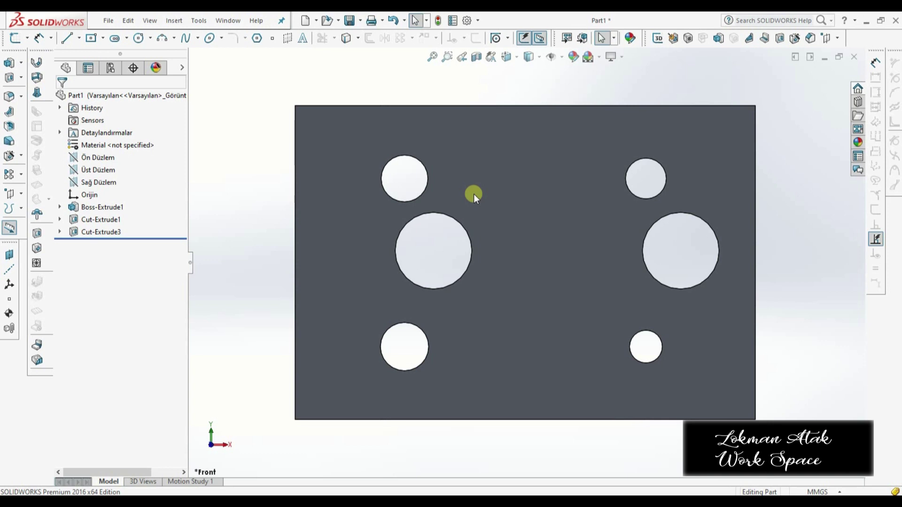
# Switch the finished six-hole plate to isometric view using the Orientation view cube.
pyautogui.press('space')
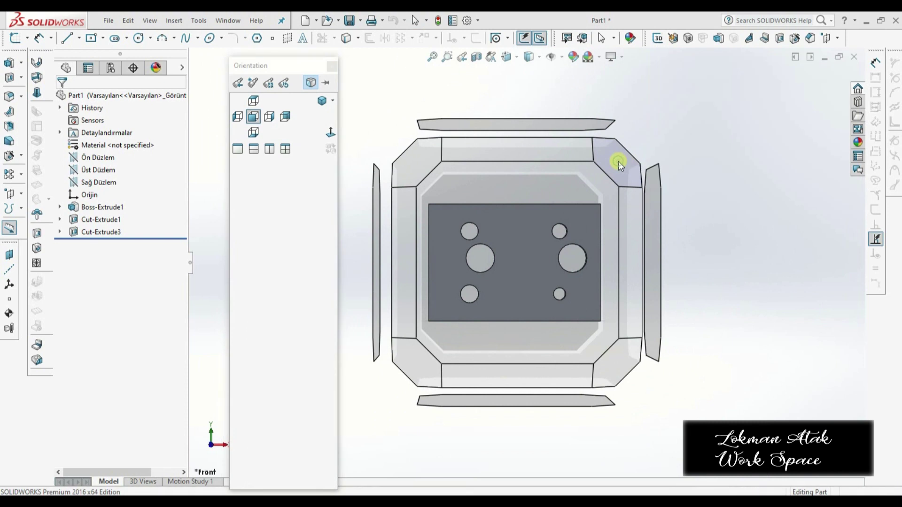
pyautogui.click(618, 162)
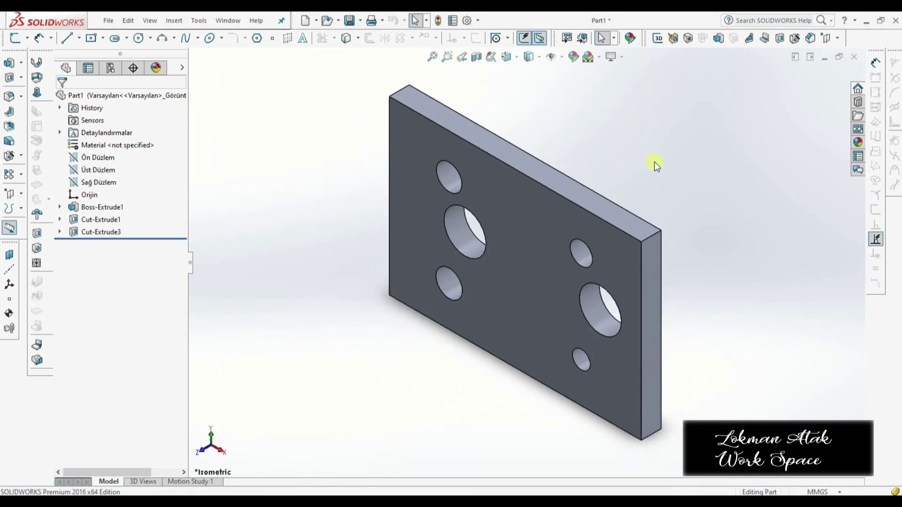